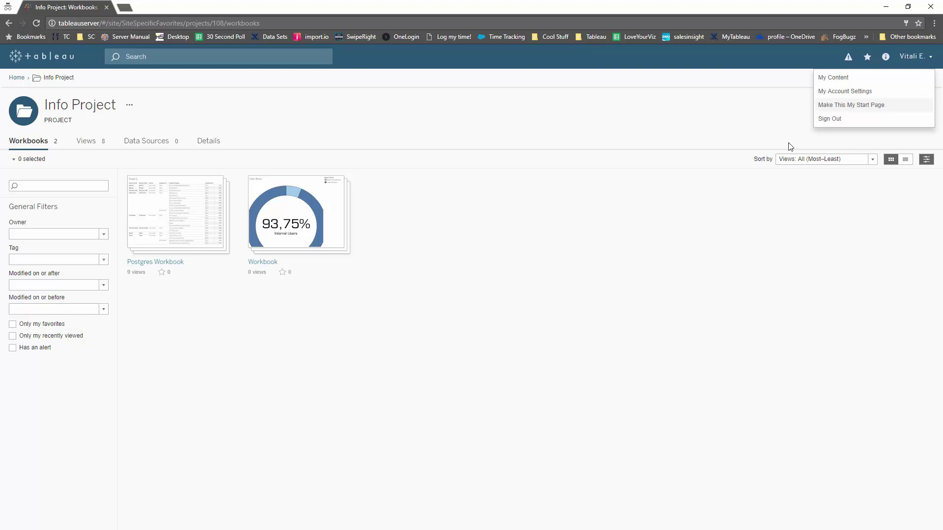
- Sign out of the current Tableau Server session
{"action": "left_click", "coordinate": [428, 228]}
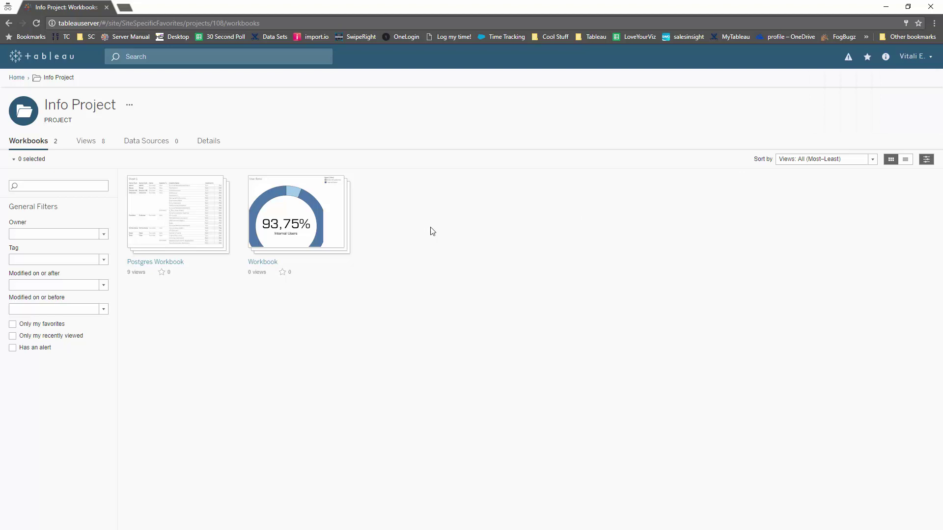
{"action": "left_click", "coordinate": [913, 57]}
{"action": "left_click", "coordinate": [861, 119]}
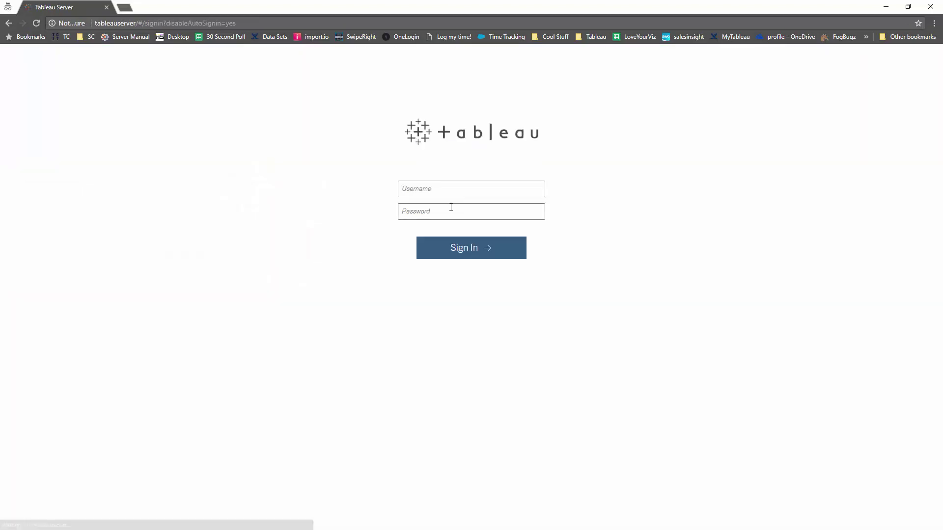
- Sign in to Tableau Server with the account username and password
{"action": "left_click", "coordinate": [450, 193]}
{"action": "type", "text": "vitali"}
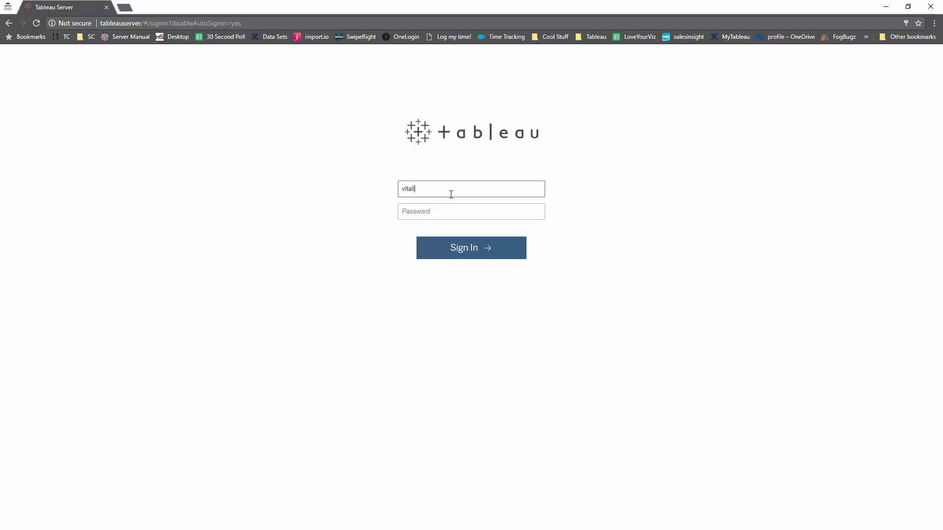
{"action": "key", "text": "Tab"}
{"action": "type", "text": "****"}
{"action": "key", "text": "Return"}
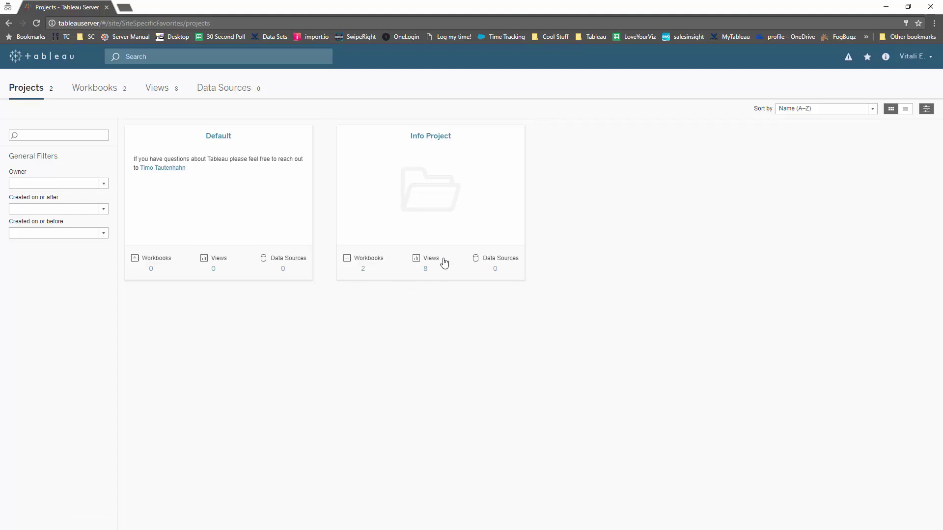
- Open the Custom Workbooks per Site view from Workbook in the Info Project
{"action": "left_click", "coordinate": [415, 198]}
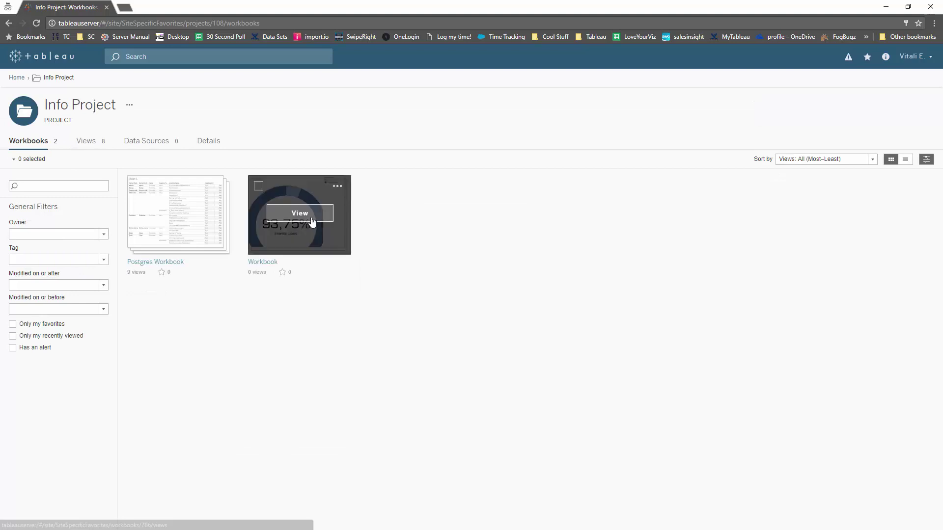
{"action": "left_click", "coordinate": [302, 215]}
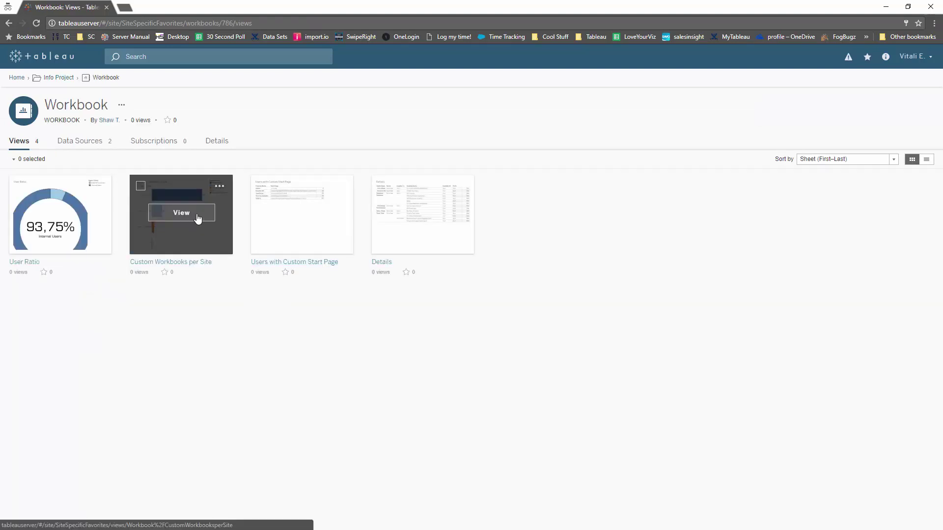
{"action": "left_click", "coordinate": [199, 216]}
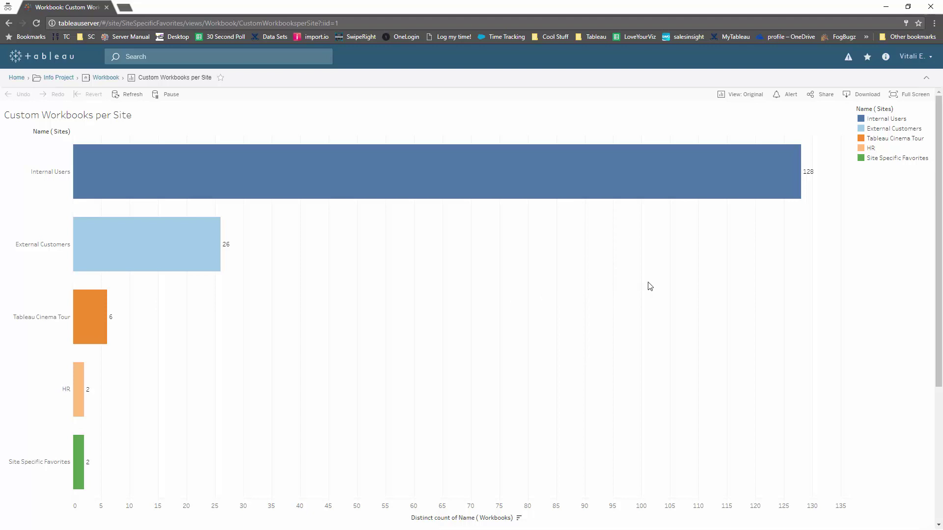
- Make the Custom Workbooks per Site view the account's start page and confirm the change
{"action": "left_click", "coordinate": [916, 63]}
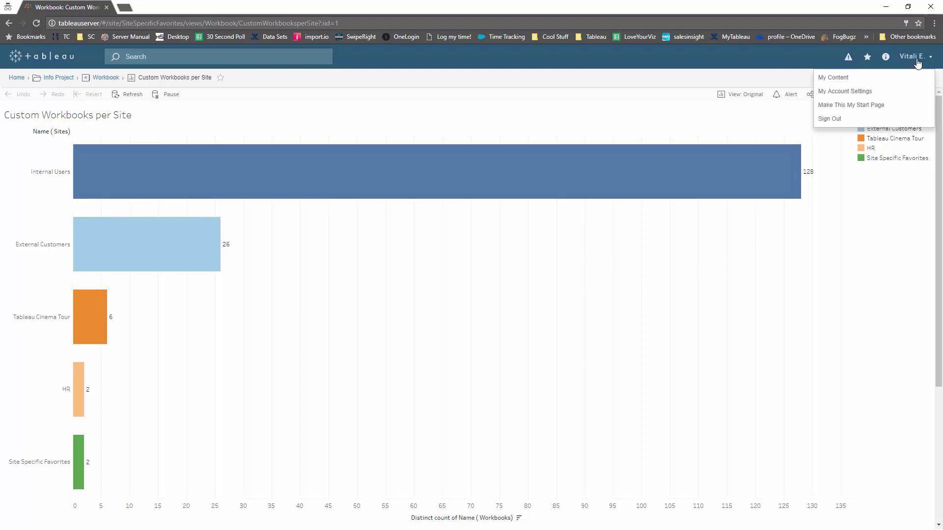
{"action": "left_click", "coordinate": [885, 109]}
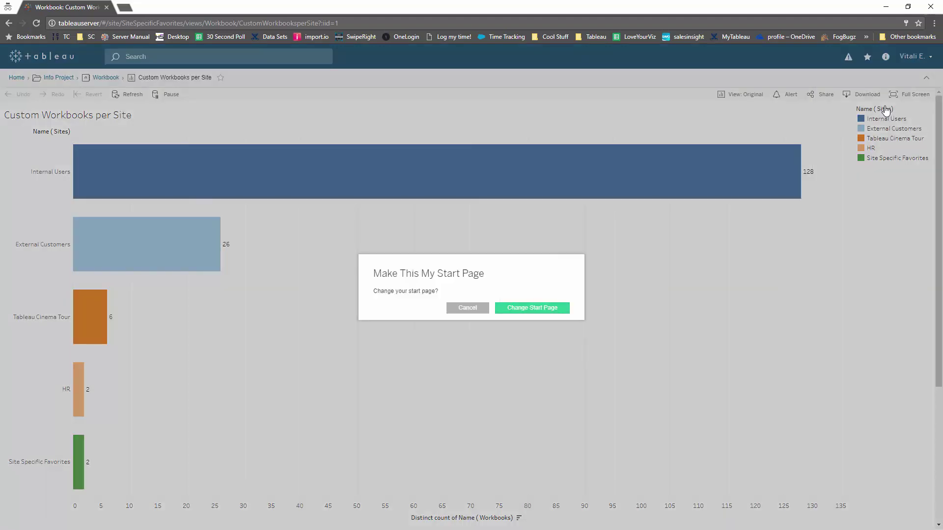
{"action": "left_click", "coordinate": [523, 315]}
- Sign out of Tableau Server and sign back in with the account username and password to test the start page
{"action": "left_click", "coordinate": [911, 61]}
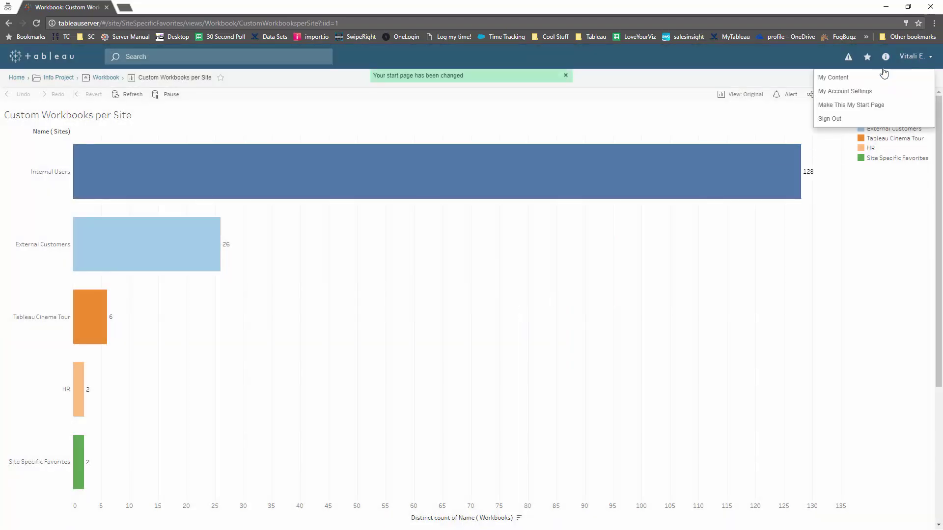
{"action": "left_click", "coordinate": [830, 120]}
{"action": "left_click", "coordinate": [420, 186]}
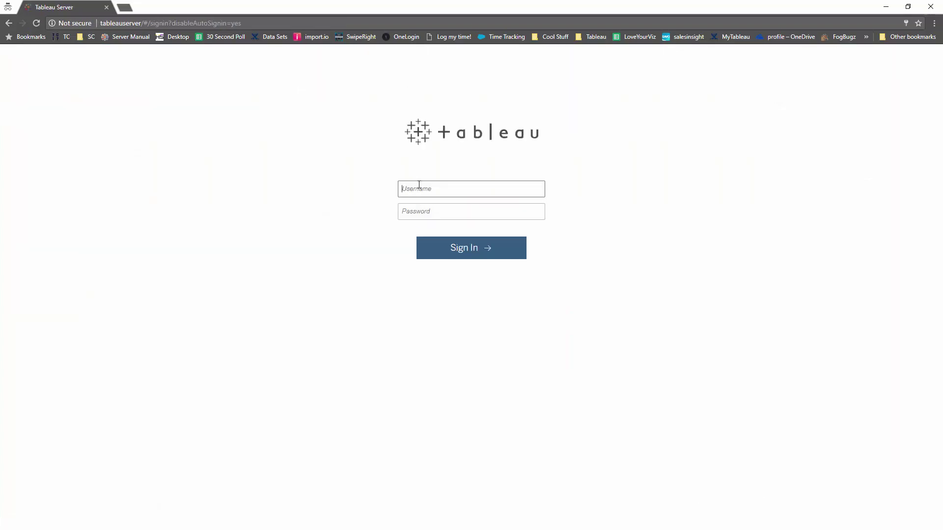
{"action": "type", "text": "vitali"}
{"action": "type", "text": "•••"}
{"action": "key", "text": "Return"}
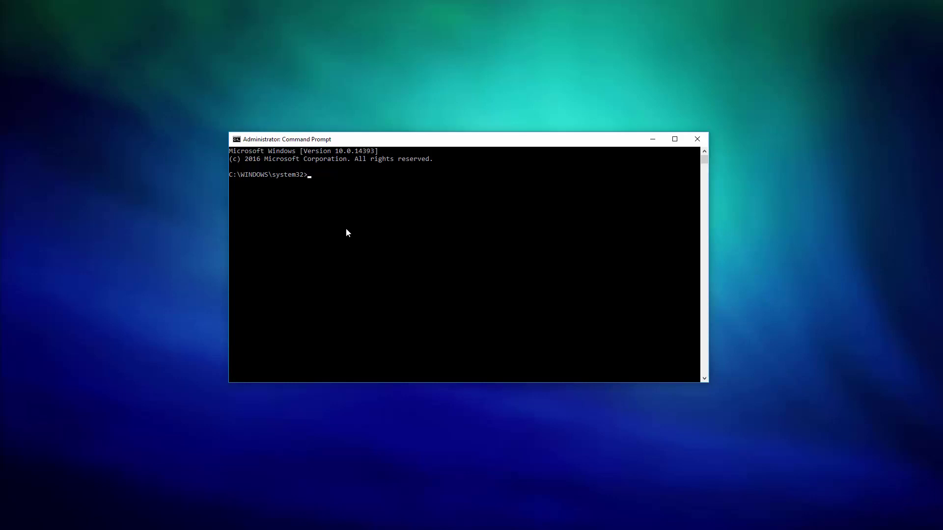
- In the administrator Command Prompt, change to C:\Program Files\Tableau\Tableau Server\10.3\bin and run tabadmin get pgsql.adminpassword
{"action": "type", "text": "cd C:\\Program Files\\Tableau\\Tableau Server\\10.3\\bin"}
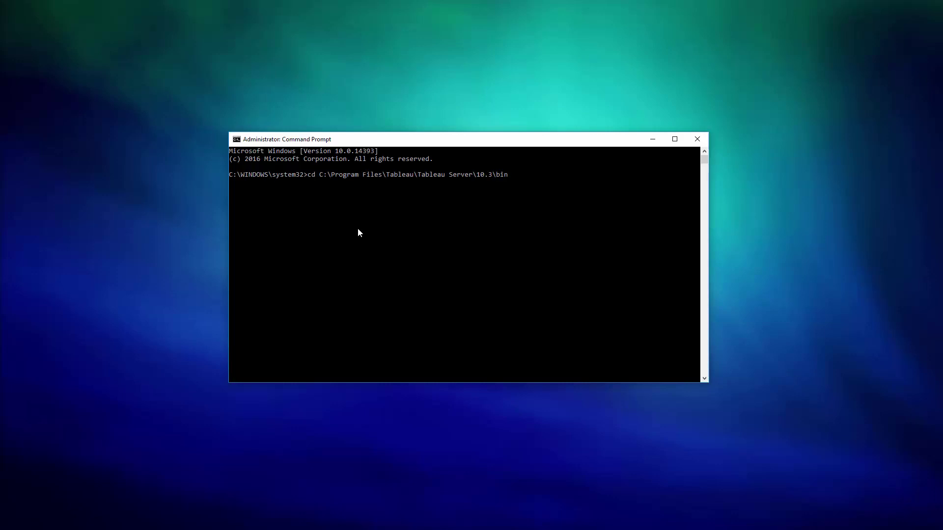
{"action": "key", "text": "Return"}
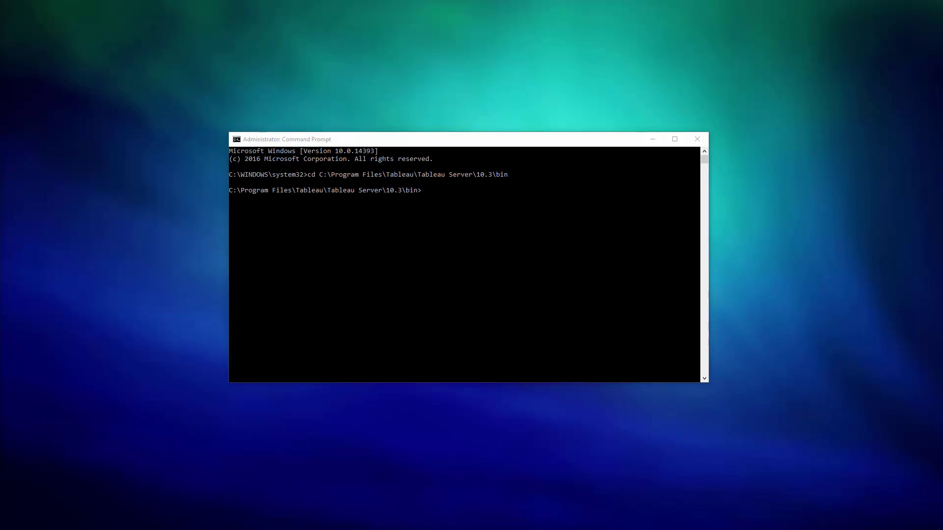
{"action": "left_click", "coordinate": [376, 294]}
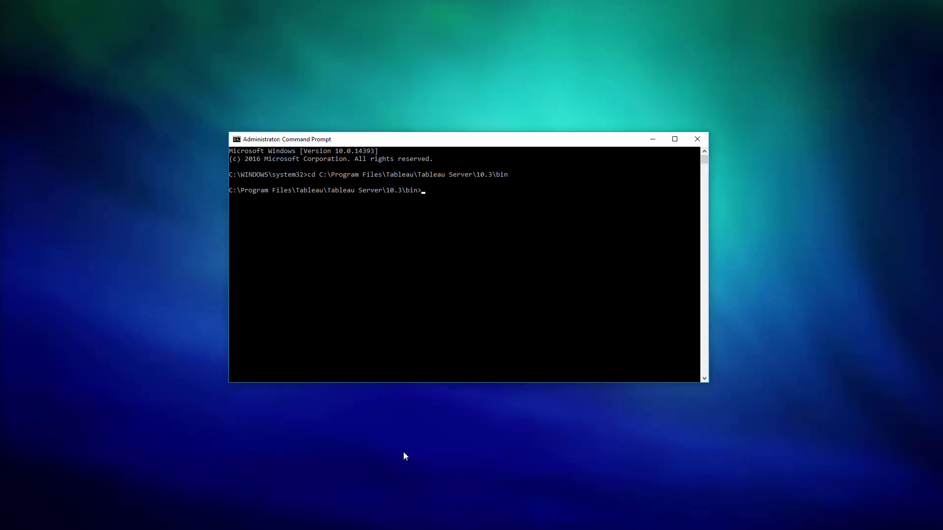
{"action": "type", "text": "tabadmin get pgsql.adminpassword"}
{"action": "key", "text": "Return"}
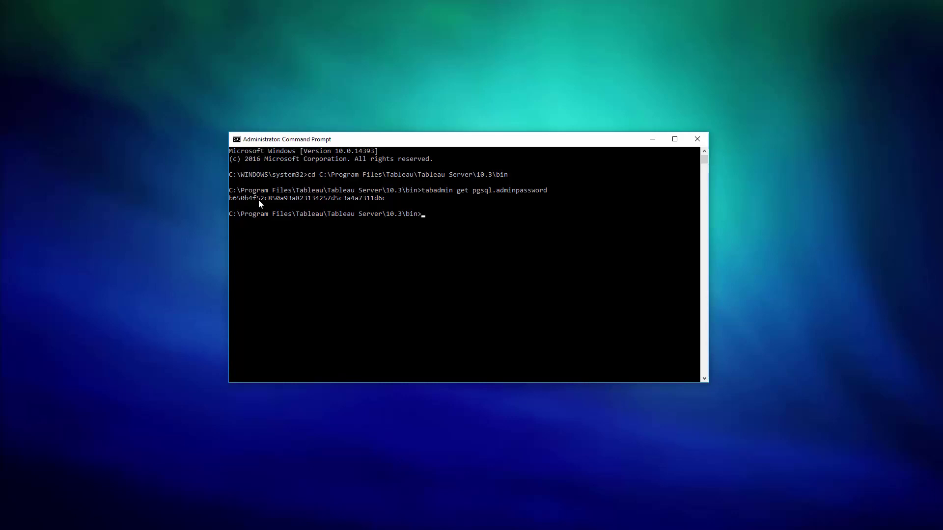
- Copy the PostgreSQL admin password from the command output
{"action": "right_click", "coordinate": [233, 201]}
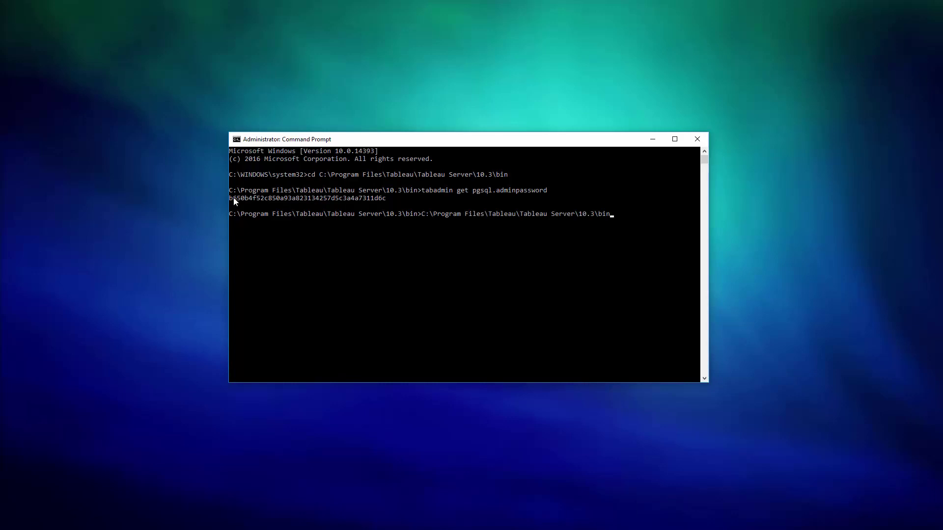
{"action": "double_click", "coordinate": [236, 199]}
{"action": "right_click", "coordinate": [235, 202]}
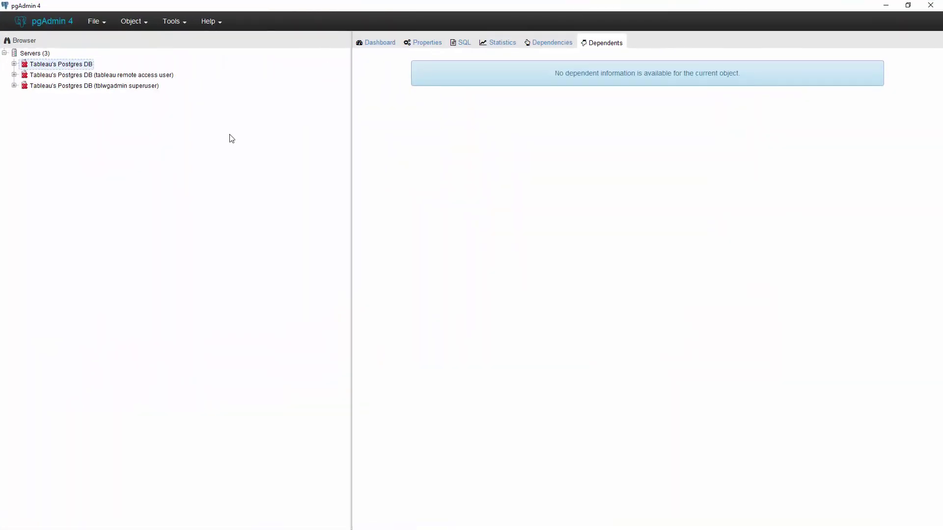
- In pgAdmin 4, review the host, port, maintenance database and username in the tblwgadmin superuser server's properties, then close them without saving
{"action": "right_click", "coordinate": [78, 88]}
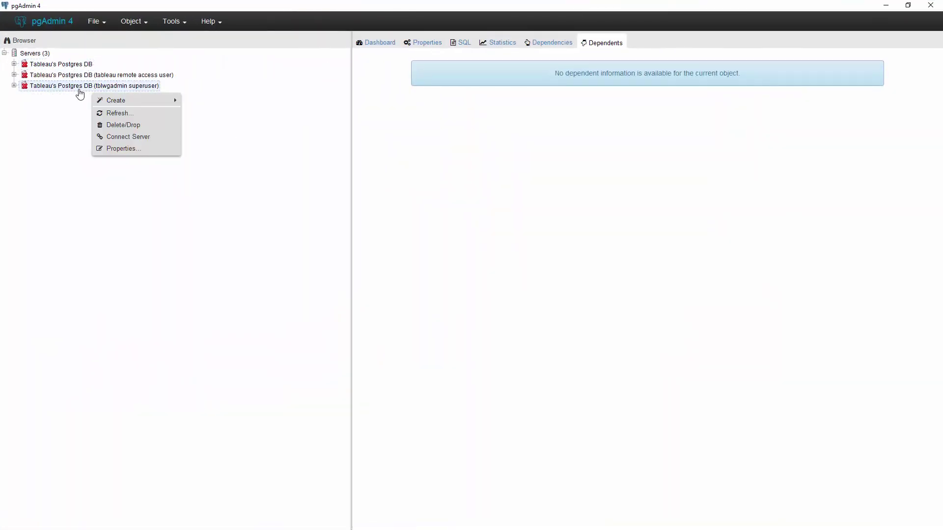
{"action": "left_click", "coordinate": [123, 149]}
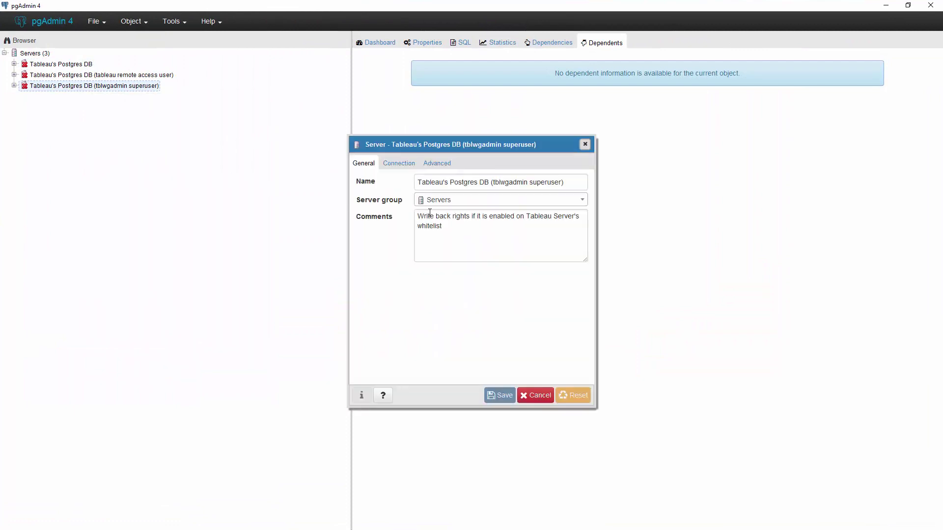
{"action": "left_click", "coordinate": [392, 167]}
{"action": "double_click", "coordinate": [431, 181]}
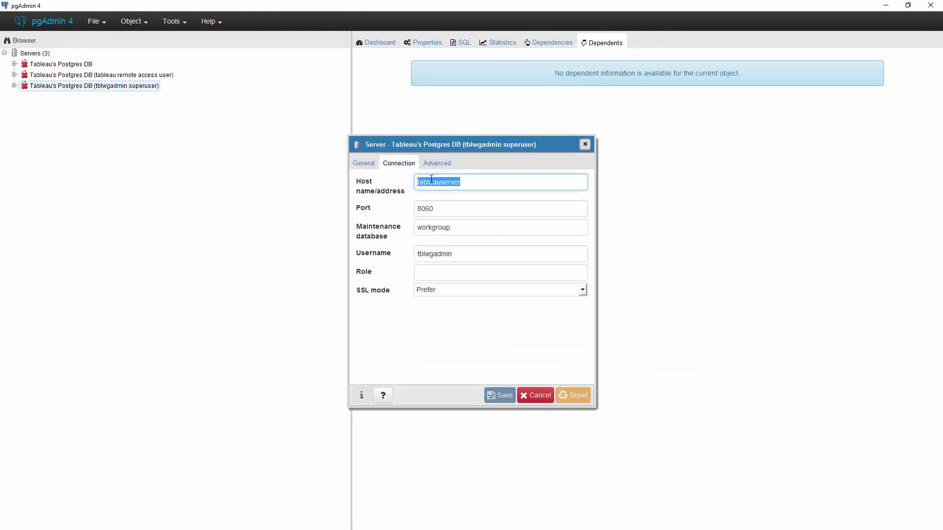
{"action": "double_click", "coordinate": [428, 207]}
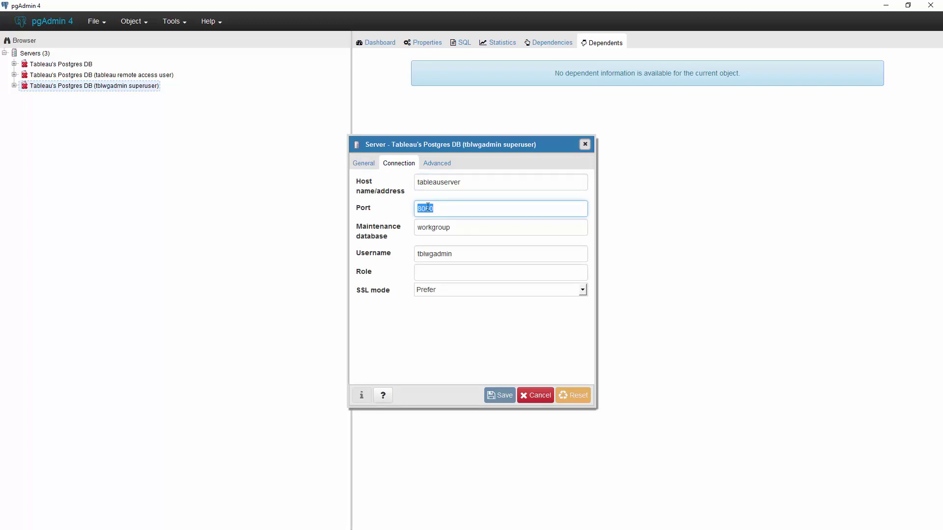
{"action": "double_click", "coordinate": [431, 228]}
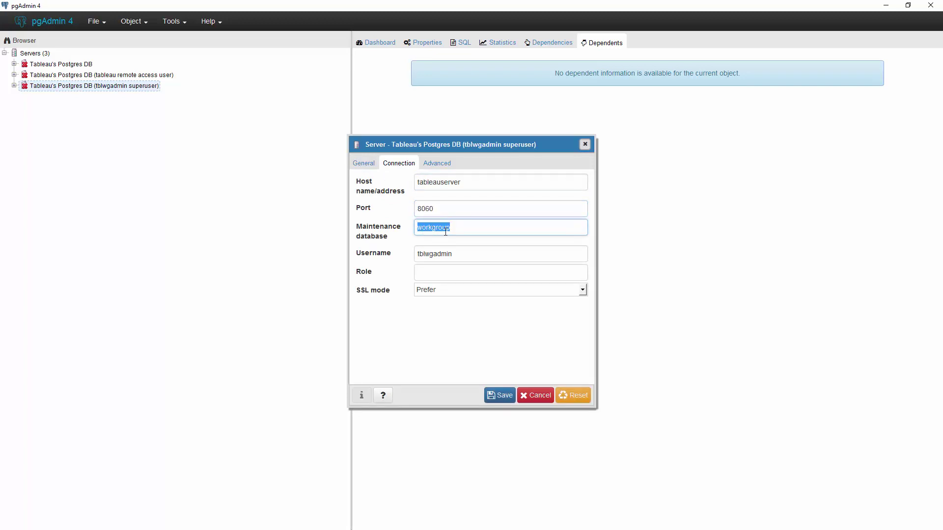
{"action": "double_click", "coordinate": [431, 253]}
{"action": "left_click", "coordinate": [428, 253]}
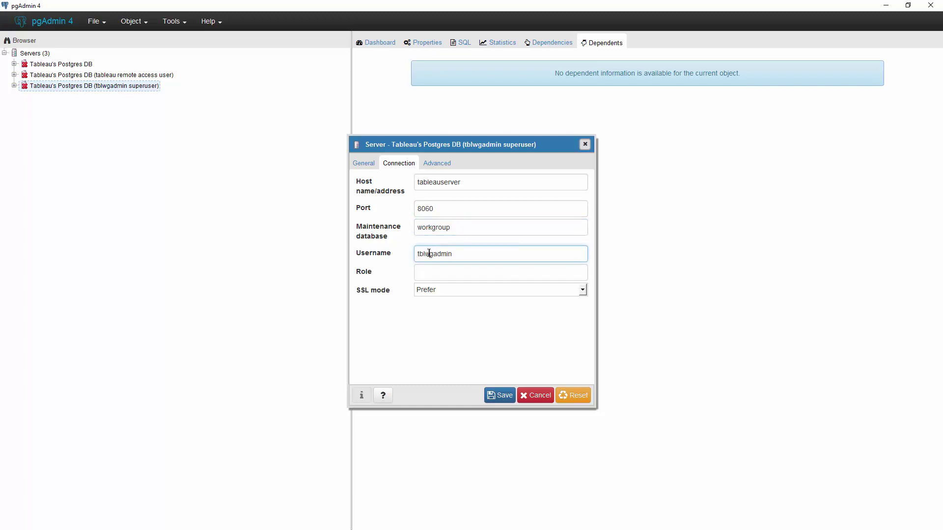
{"action": "left_click_drag", "start_coordinate": [426, 253], "coordinate": [415, 253]}
{"action": "left_click", "coordinate": [445, 272]}
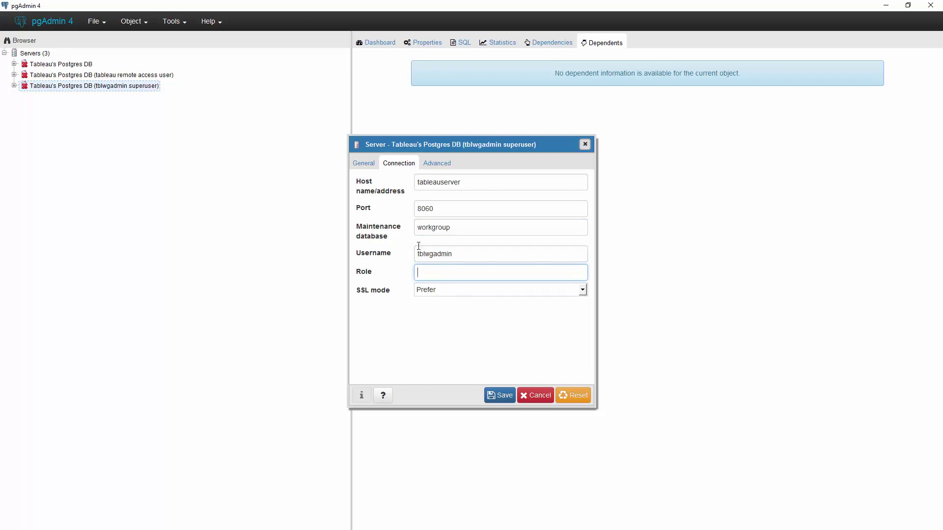
{"action": "left_click", "coordinate": [364, 163]}
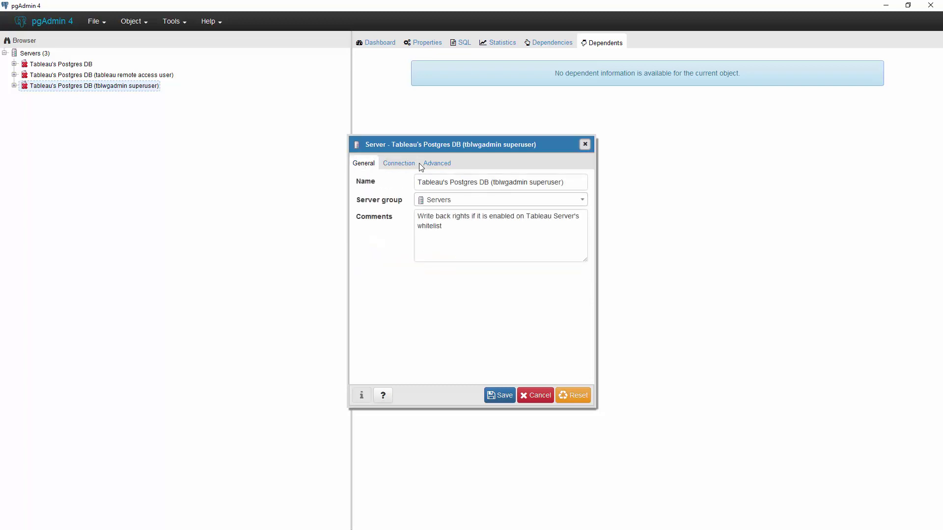
{"action": "left_click", "coordinate": [530, 390]}
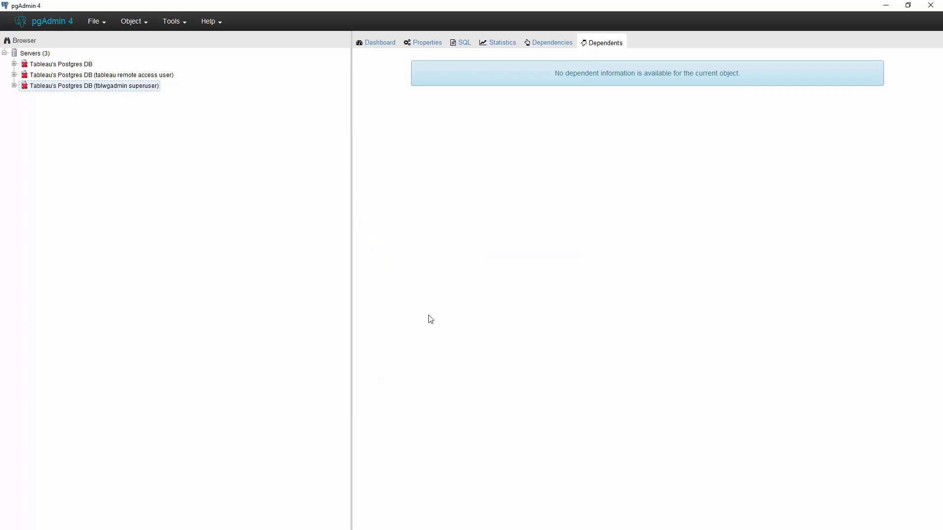
- Connect to the tblwgadmin superuser server and expand its workgroup database
{"action": "left_click", "coordinate": [14, 86]}
{"action": "left_click", "coordinate": [23, 96]}
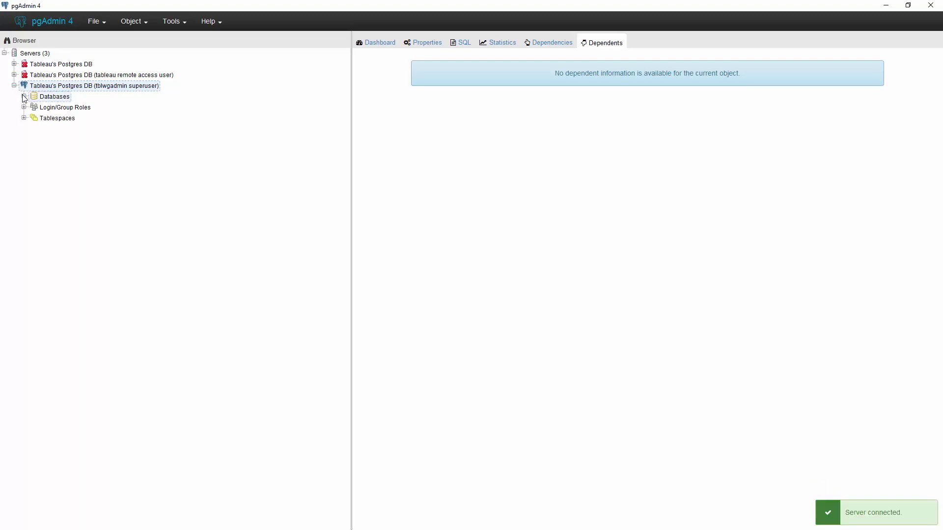
{"action": "left_click", "coordinate": [34, 118]}
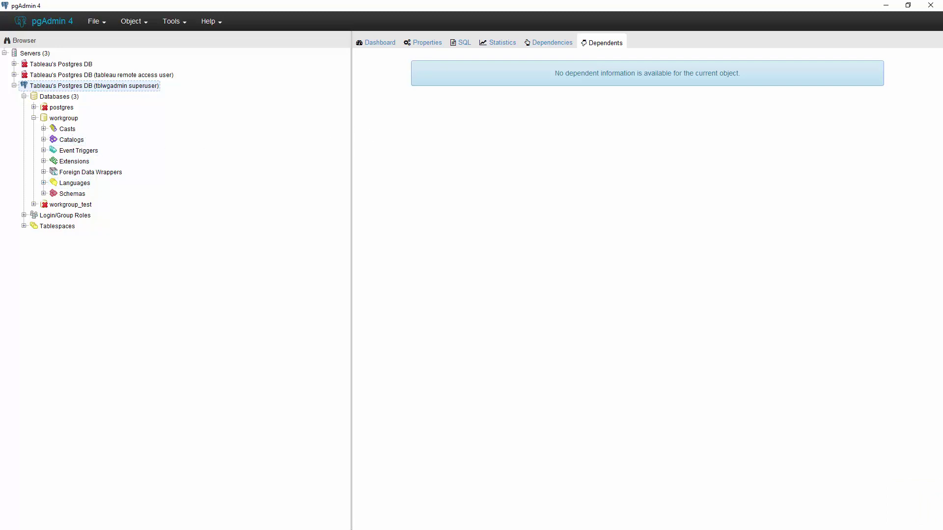
{"action": "left_click", "coordinate": [34, 118]}
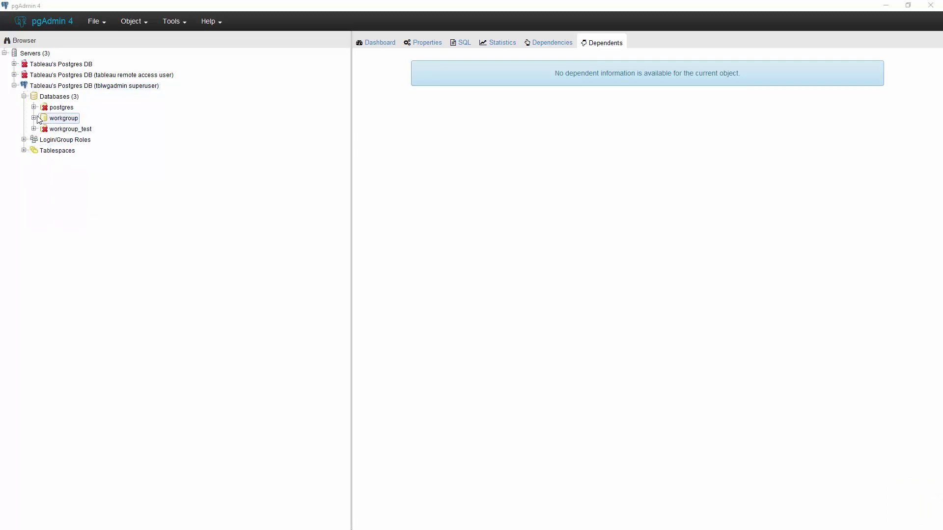
{"action": "left_click", "coordinate": [34, 119]}
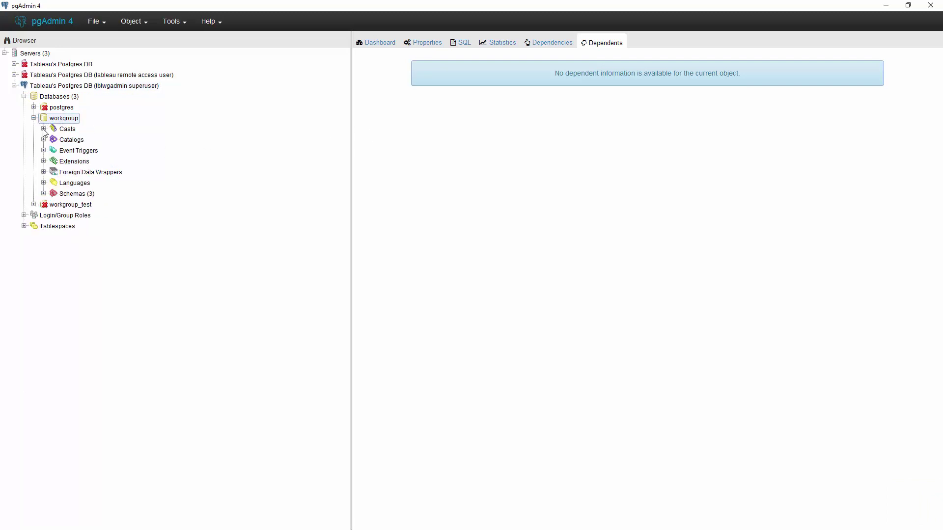
- Expand the tables of the workgroup database's public schema and open the Query Tool from them
{"action": "left_click", "coordinate": [43, 194]}
{"action": "left_click", "coordinate": [54, 215]}
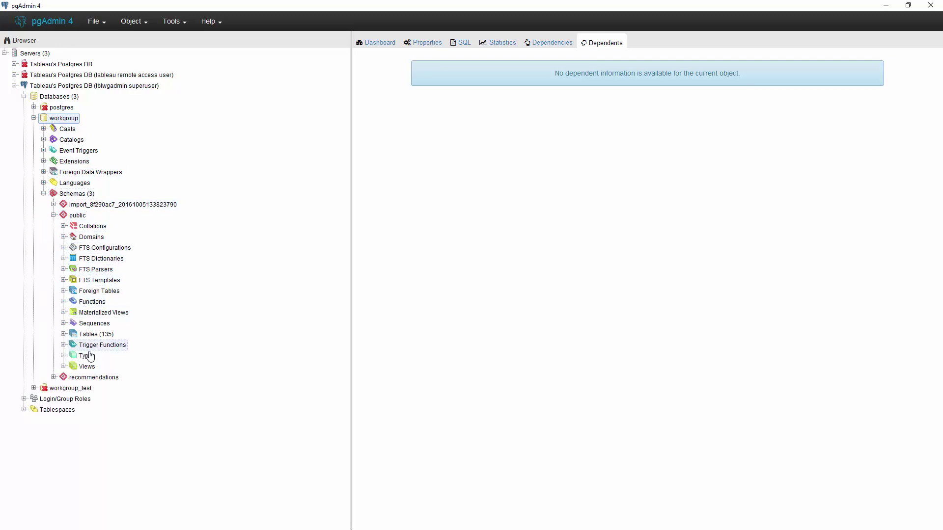
{"action": "left_click", "coordinate": [69, 335]}
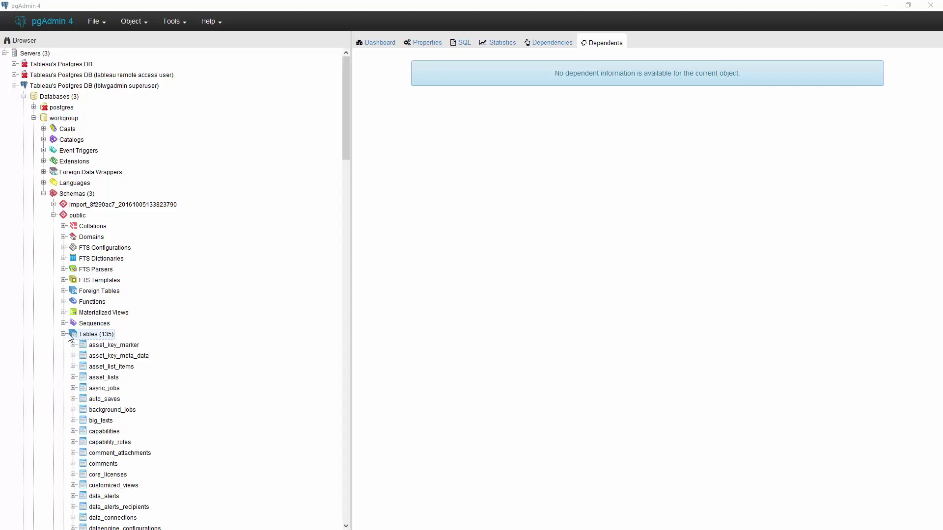
{"action": "right_click", "coordinate": [69, 335]}
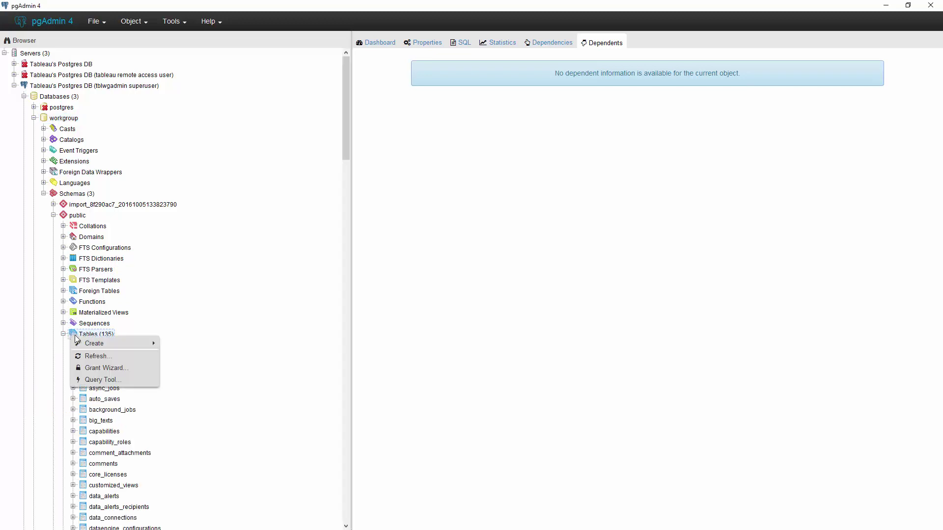
{"action": "left_click", "coordinate": [95, 379]}
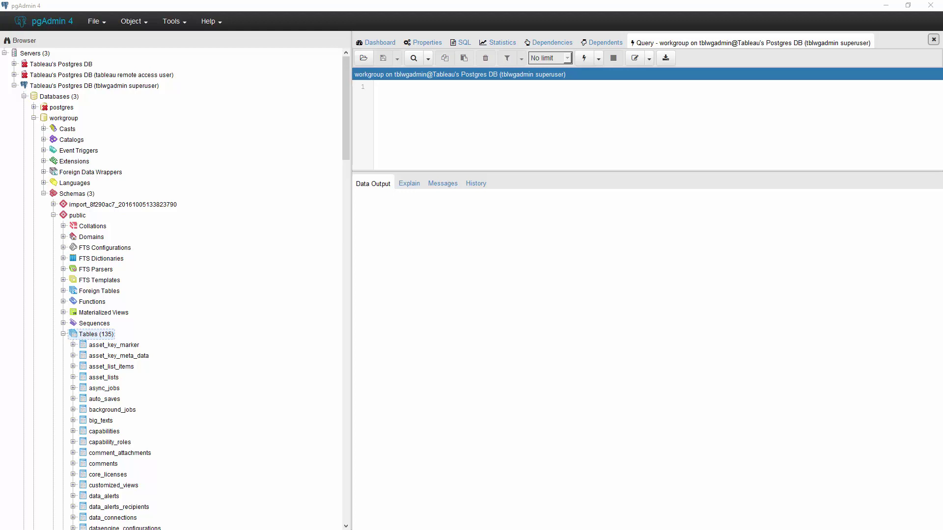
- Write and run the query "select * from user_prefs" on the workgroup database
{"action": "left_click", "coordinate": [412, 120]}
{"action": "type", "text": "select * from user_prefs"}
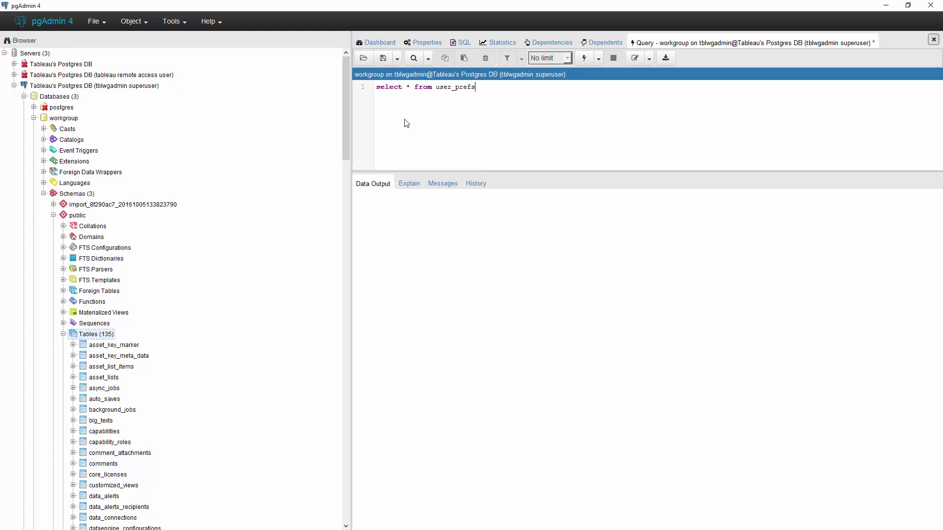
{"action": "double_click", "coordinate": [408, 88]}
{"action": "left_click_drag", "start_coordinate": [478, 87], "coordinate": [435, 87]}
{"action": "left_click", "coordinate": [511, 94]}
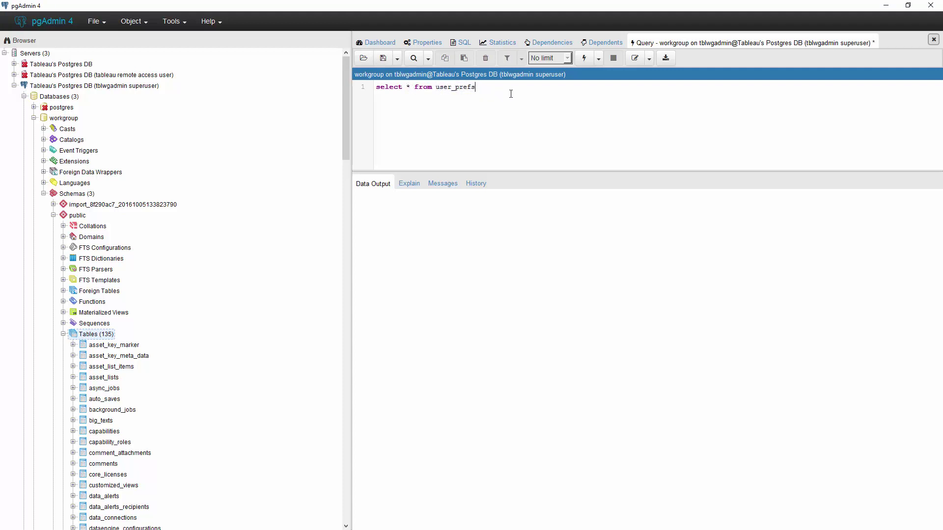
{"action": "left_click", "coordinate": [584, 62]}
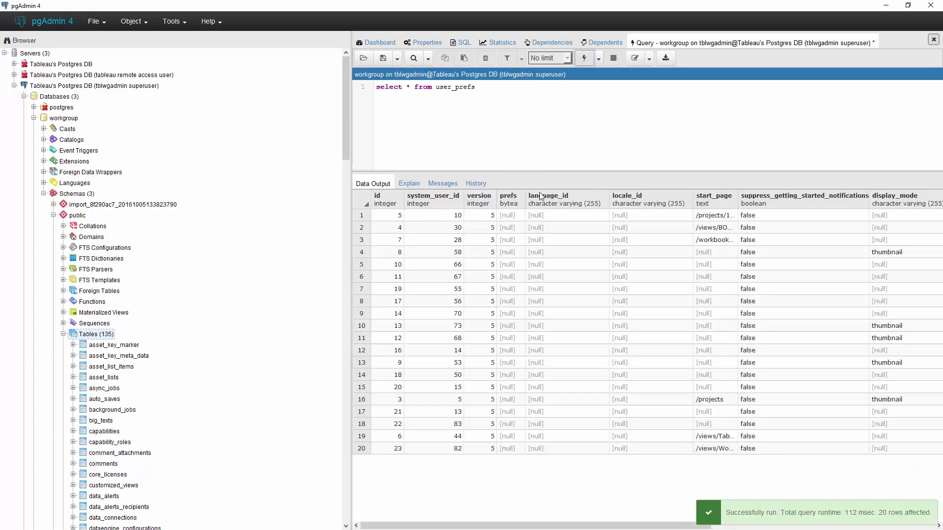
- Widen the start_page column to read its full paths and compare them with the address of the Tableau Server view in the browser
{"action": "left_click_drag", "start_coordinate": [705, 219], "coordinate": [720, 448]}
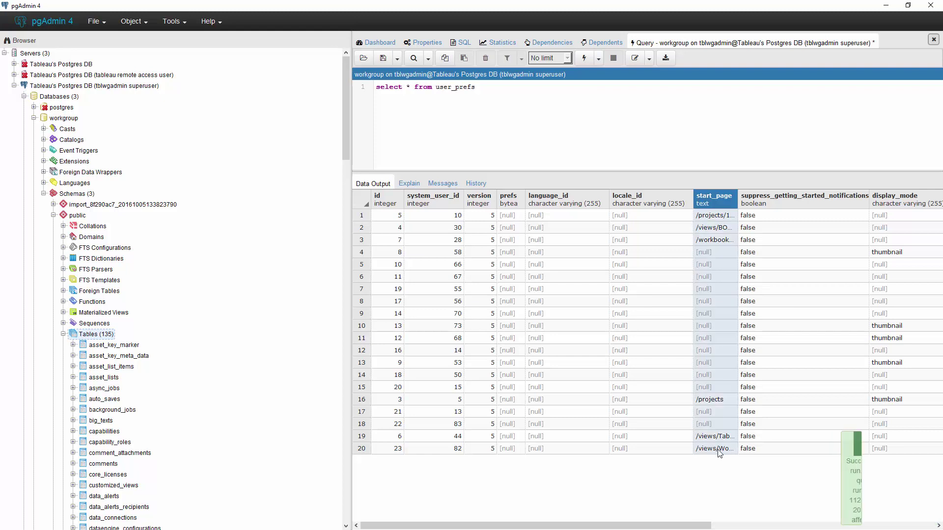
{"action": "left_click_drag", "start_coordinate": [738, 199], "coordinate": [881, 199]}
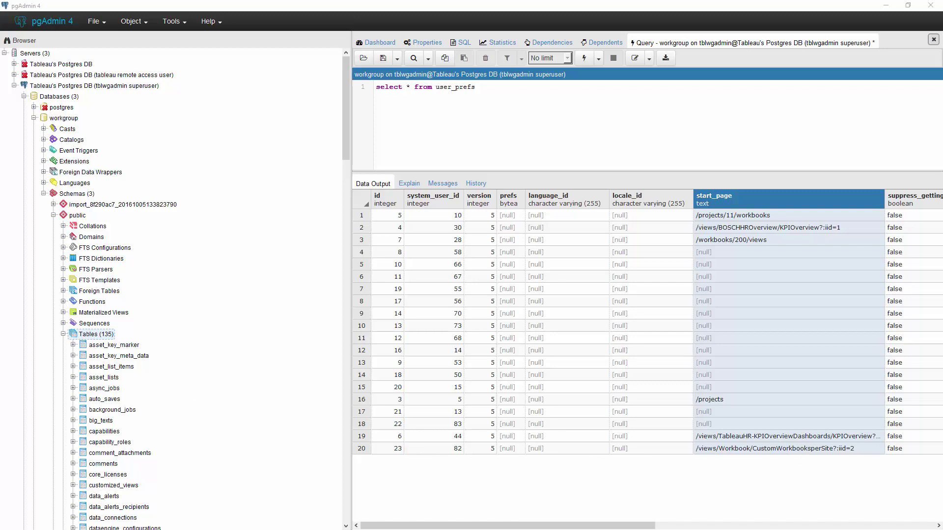
{"action": "key", "text": "alt+Tab"}
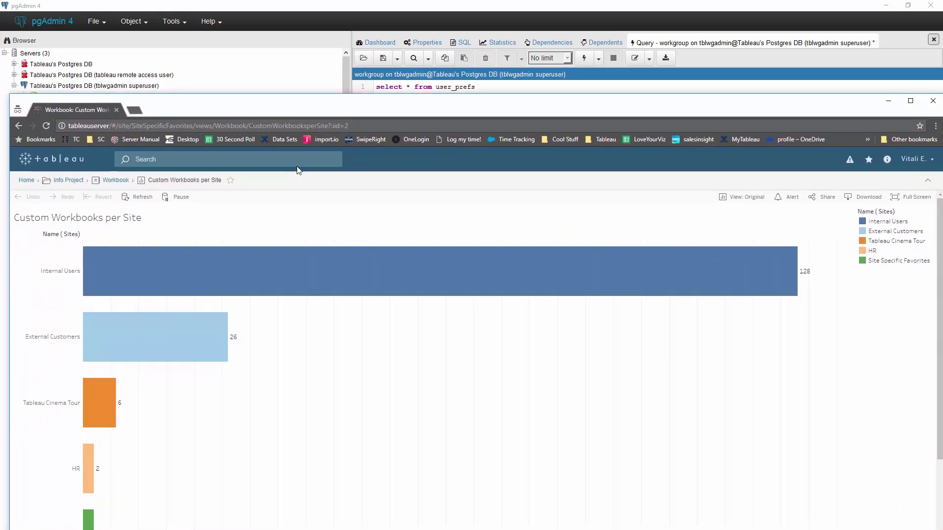
{"action": "key", "text": "alt+Tab"}
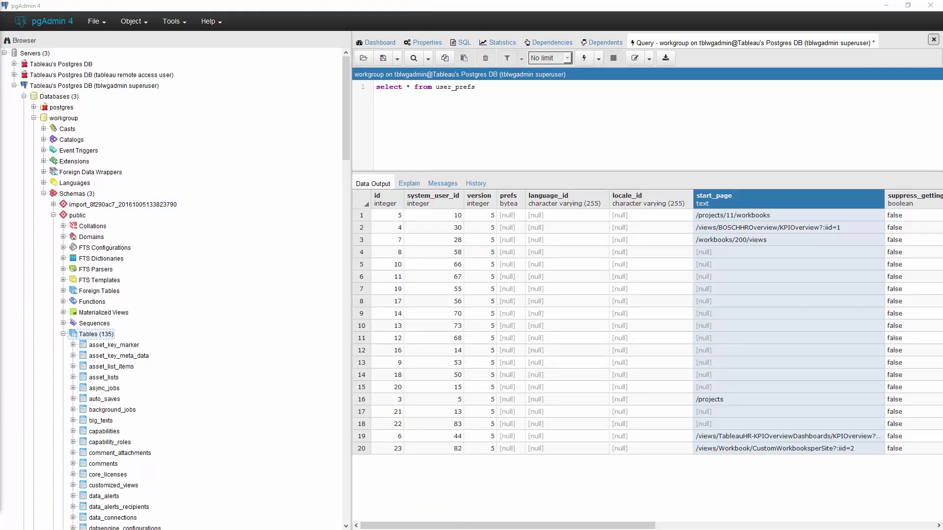
- Switch to Tableau Desktop, check the system user IDs in the "Users with Custom Start Page" sheet, and return to pgAdmin
{"action": "key", "text": "alt+Tab"}
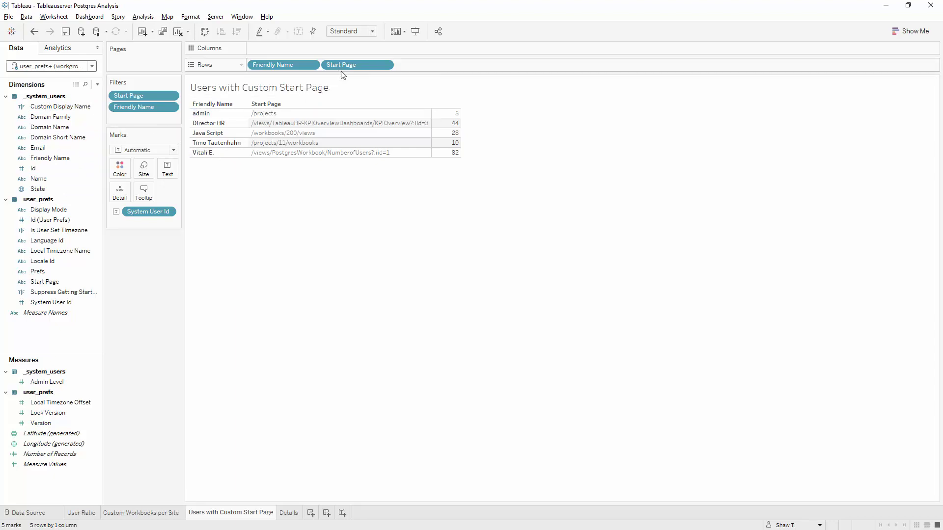
{"action": "mouse_move", "coordinate": [446, 161]}
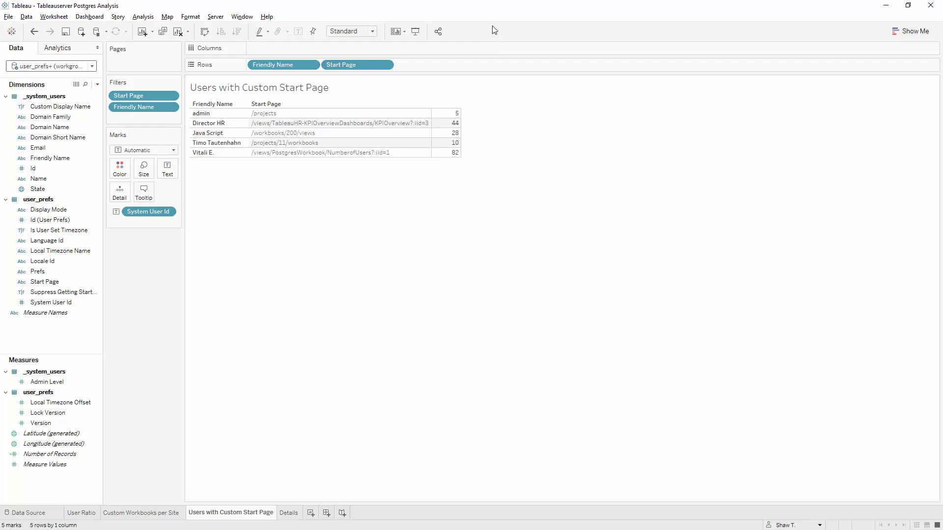
{"action": "left_click_drag", "start_coordinate": [493, 5], "coordinate": [2, 91]}
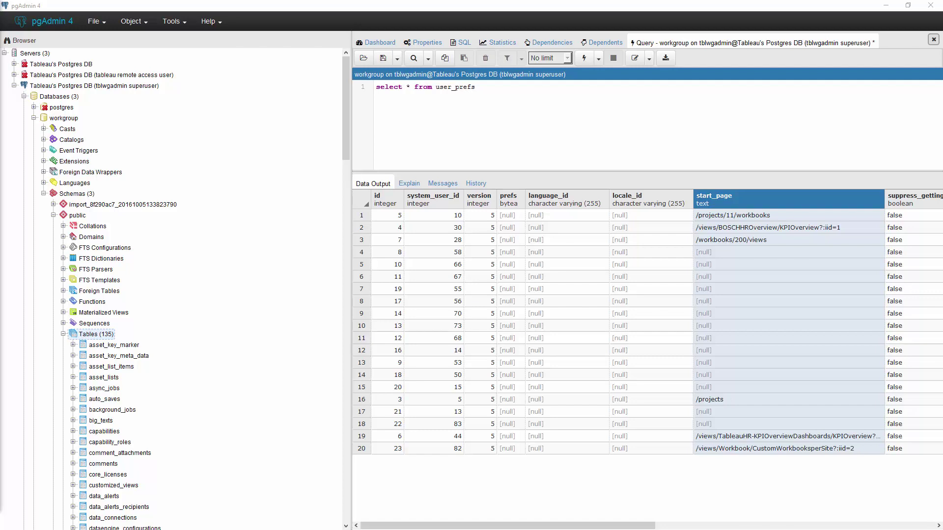
- Replace the query with an UPDATE of user_prefs setting start_page to '/views/Workbook/UserRatio?:iid=1' where system_user_id = 82, and run it
{"action": "left_click", "coordinate": [392, 111]}
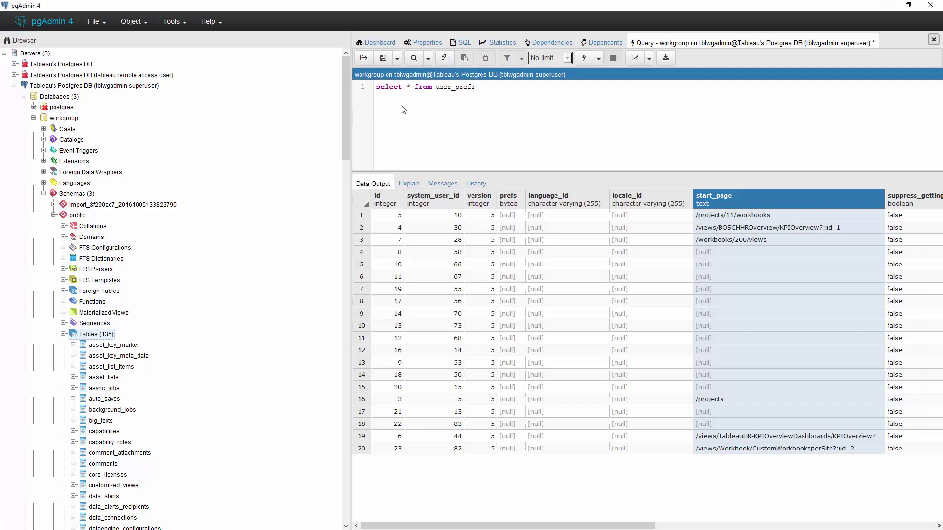
{"action": "key", "text": "ctrl+a"}
{"action": "type", "text": "UPDATE user_prefs SET start_page = '/views/Workbook/UserRatio?:iid=1' WHERE system_user_id = 82"}
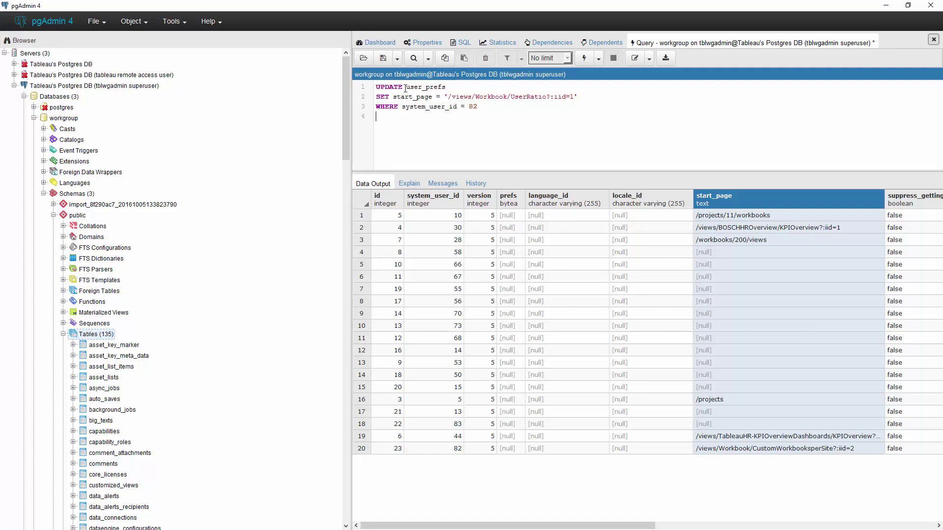
{"action": "left_click_drag", "start_coordinate": [407, 86], "coordinate": [431, 96]}
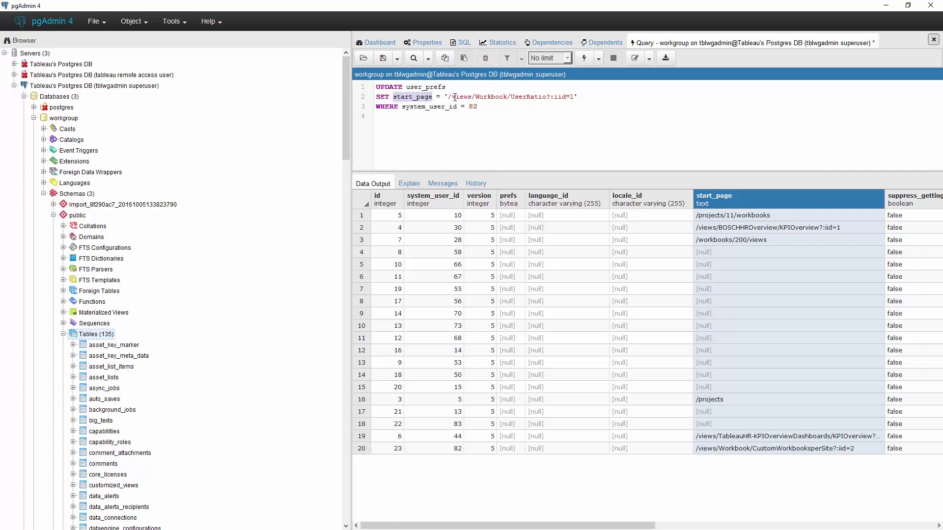
{"action": "double_click", "coordinate": [494, 96]}
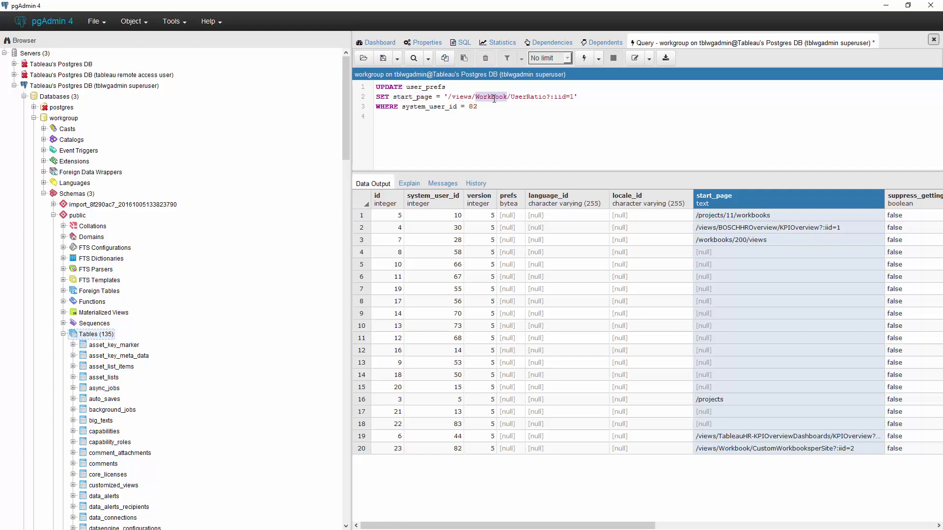
{"action": "left_click", "coordinate": [519, 97]}
{"action": "left_click_drag", "start_coordinate": [545, 97], "coordinate": [512, 98]}
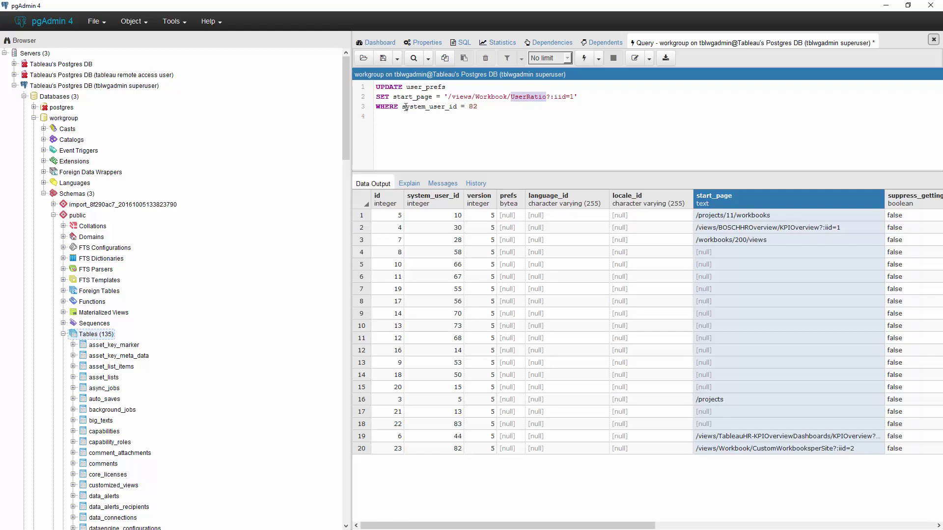
{"action": "left_click", "coordinate": [481, 108]}
{"action": "left_click", "coordinate": [582, 62]}
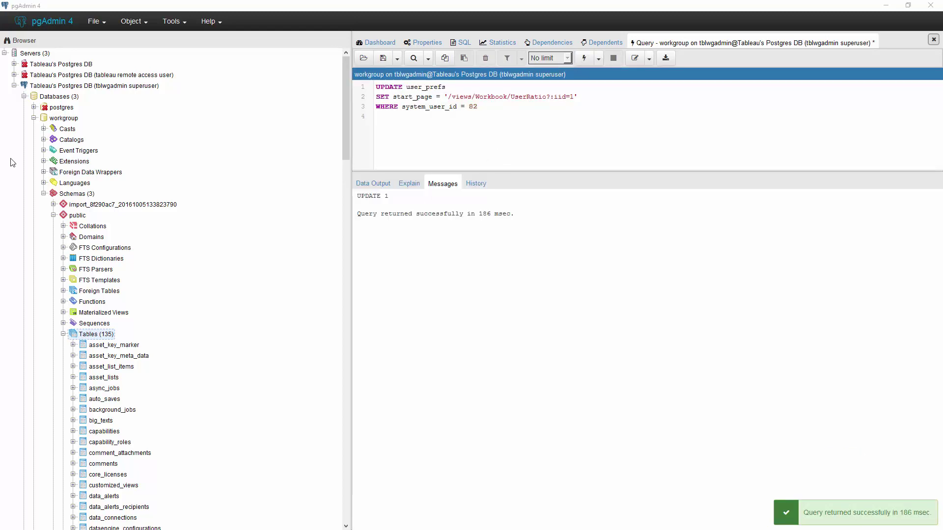
- Replace the UPDATE statement with "select * from user_prefs" and run it to check the changed start page
{"action": "left_click", "coordinate": [459, 129]}
{"action": "key", "text": "ctrl+a"}
{"action": "type", "text": "select * from user_prefs"}
{"action": "left_click", "coordinate": [583, 63]}
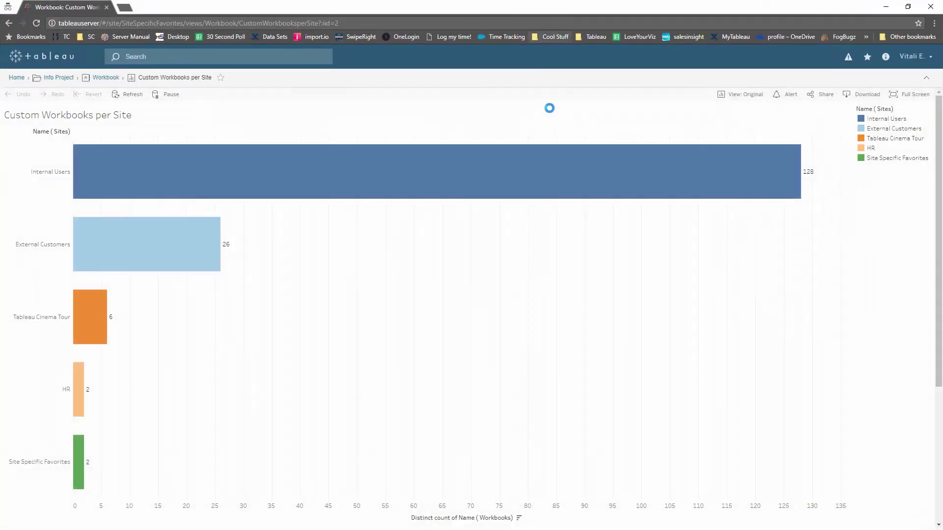
- In the browser, sign out of Tableau Server and sign back in with the account's username and password
{"action": "left_click", "coordinate": [916, 56]}
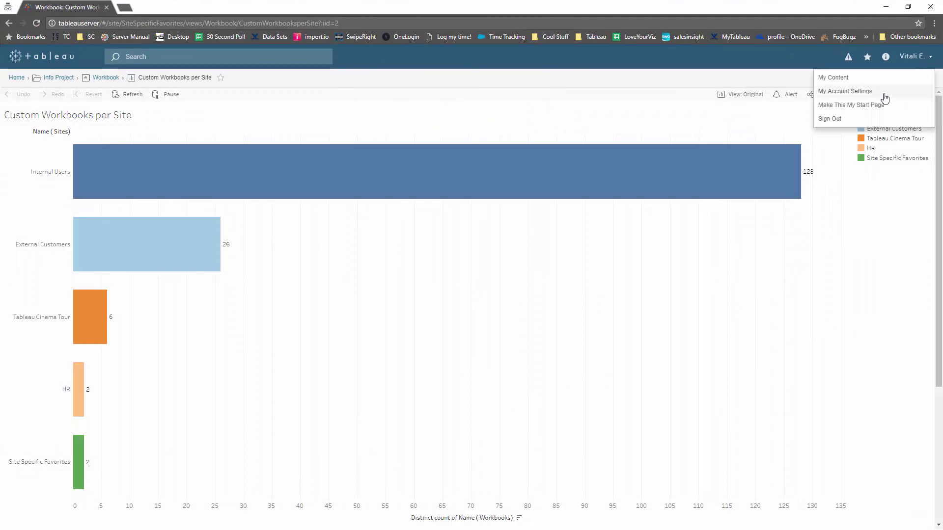
{"action": "left_click", "coordinate": [830, 118]}
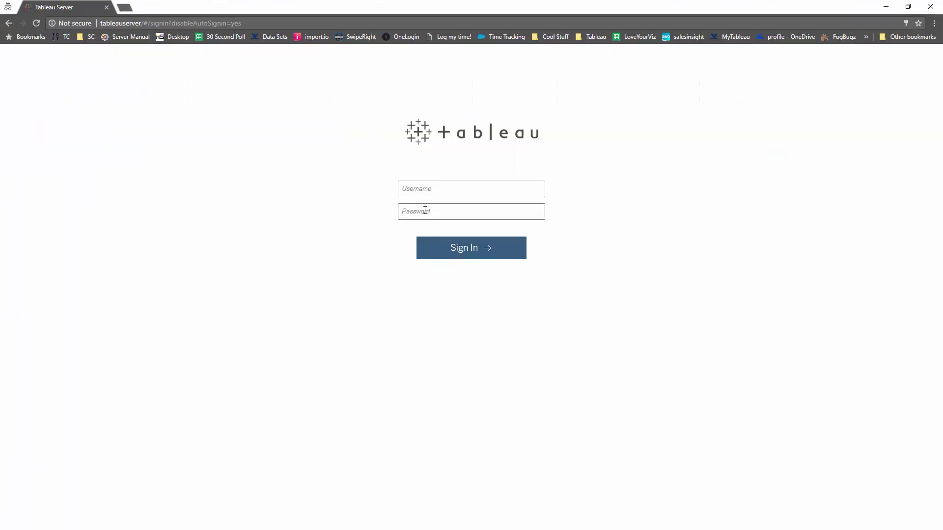
{"action": "left_click", "coordinate": [428, 192]}
{"action": "type", "text": "vital"}
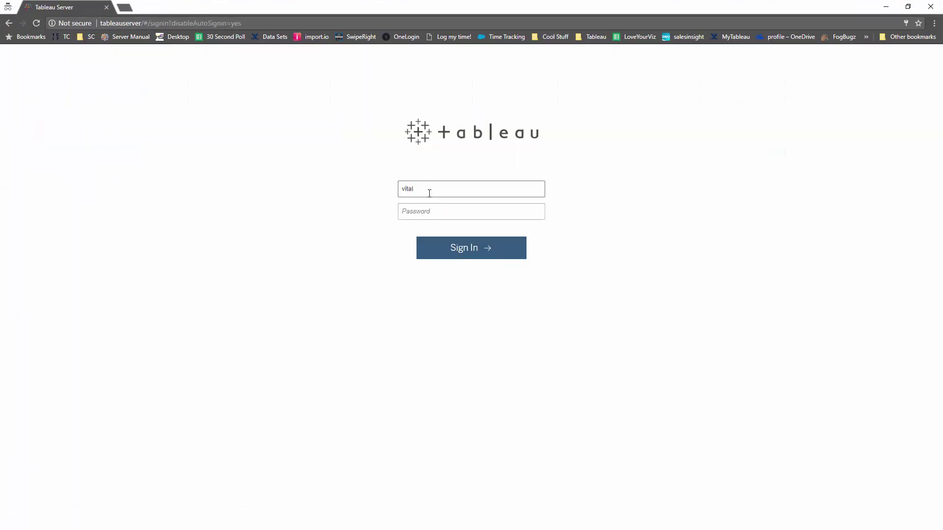
{"action": "type", "text": "i****"}
{"action": "key", "text": "Return"}
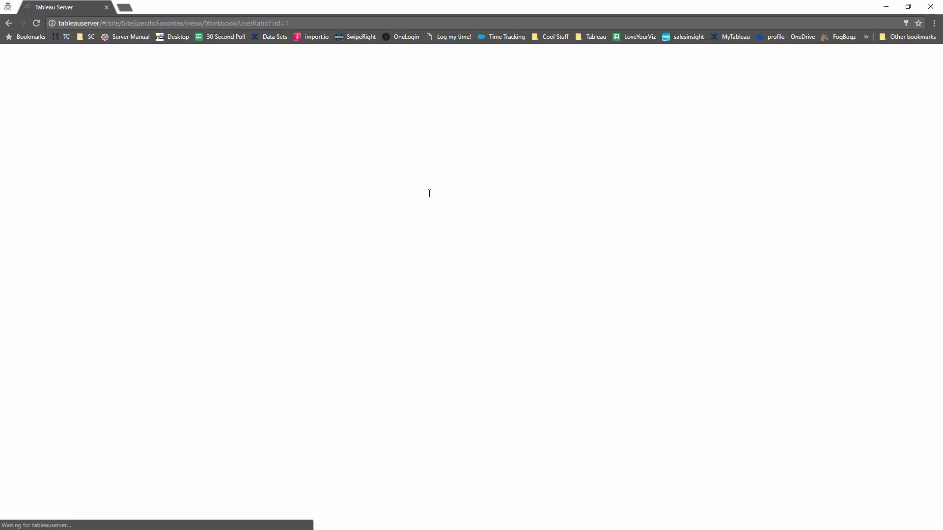